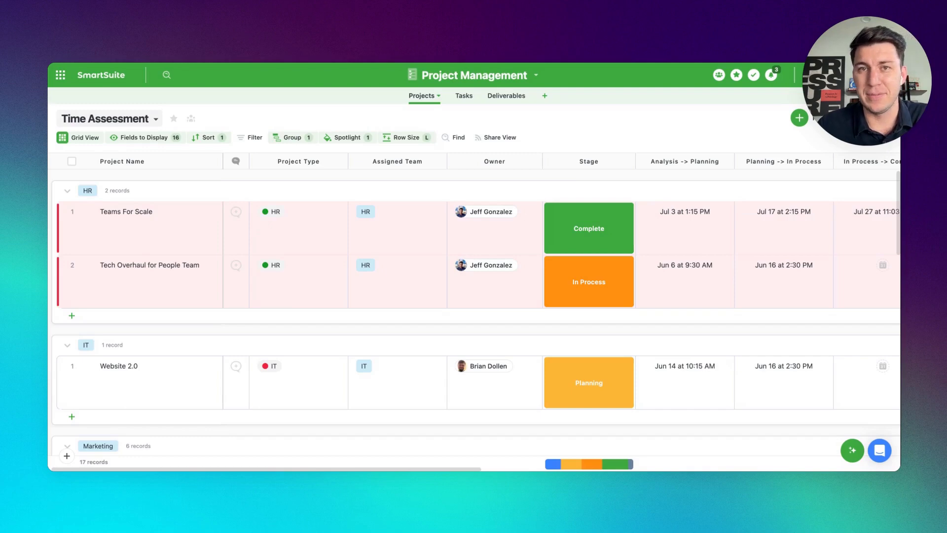
# Check the Stage field's statuses, then view and close the NOW field's NOW() formula
pyautogui.click(604, 156)
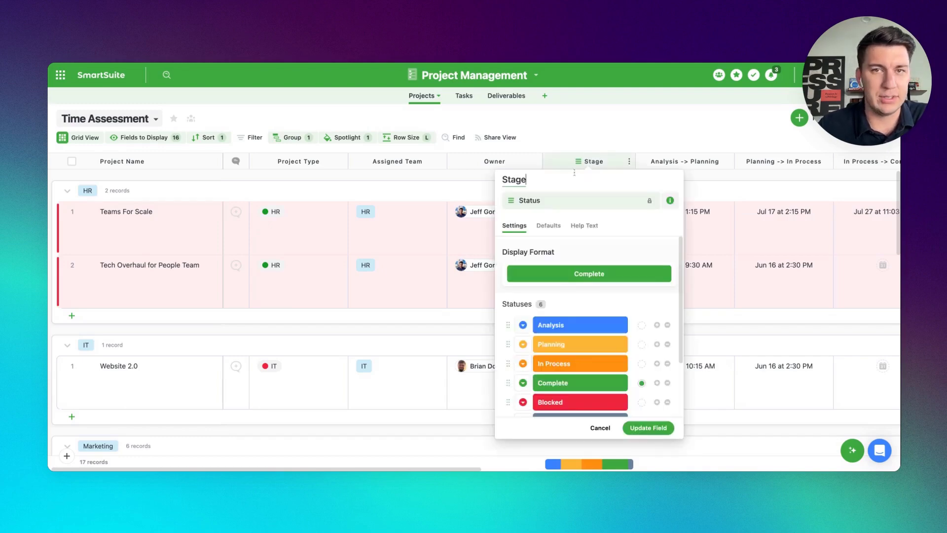
pyautogui.moveTo(580, 324)
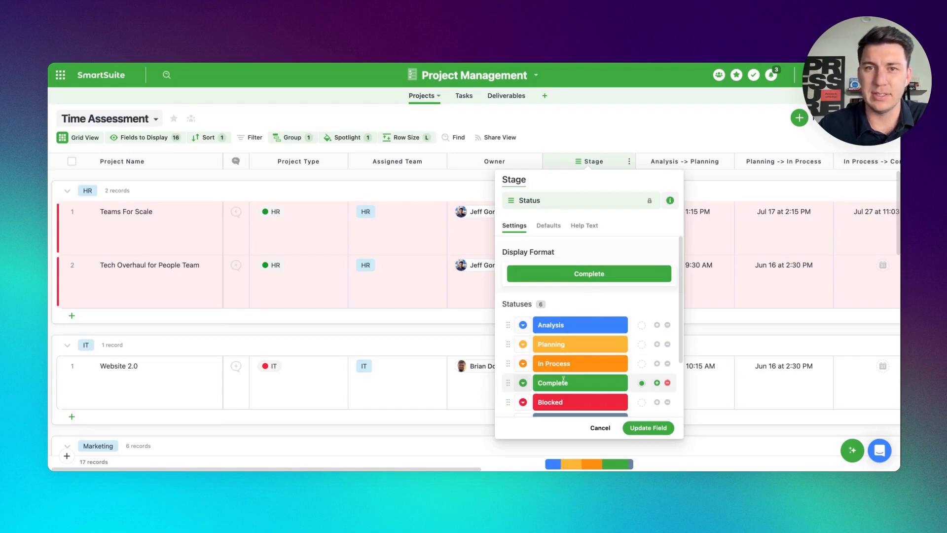
pyautogui.click(703, 230)
pyautogui.hscroll(5, 668, 216)
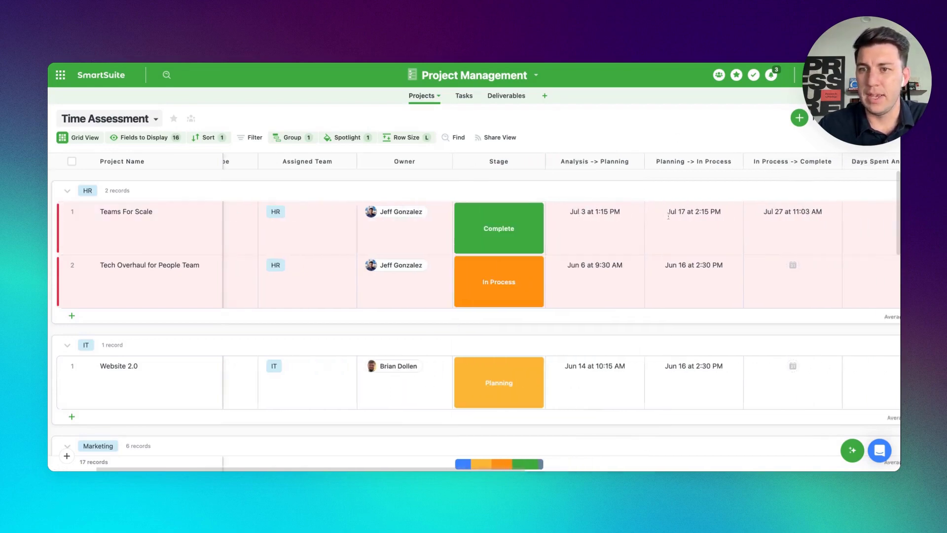
pyautogui.hscroll(1, 668, 216)
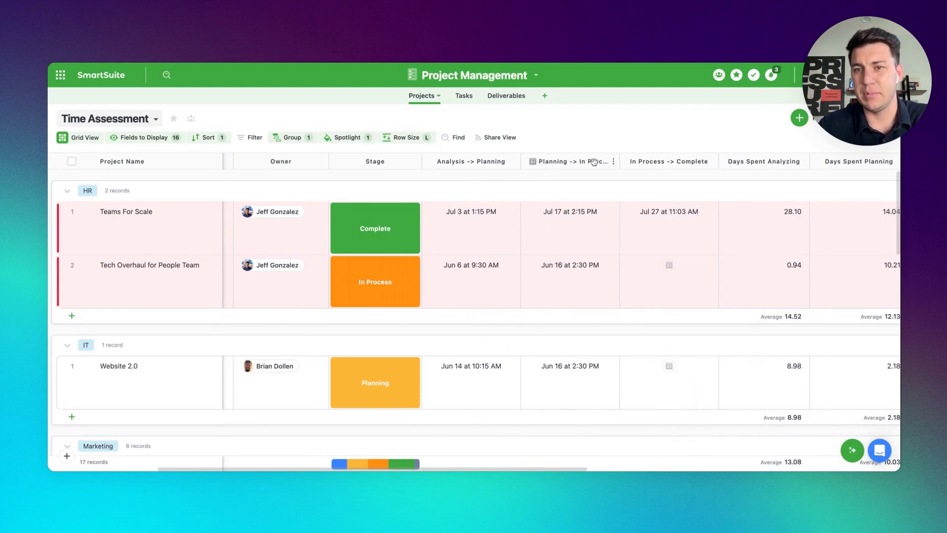
pyautogui.moveTo(472, 227)
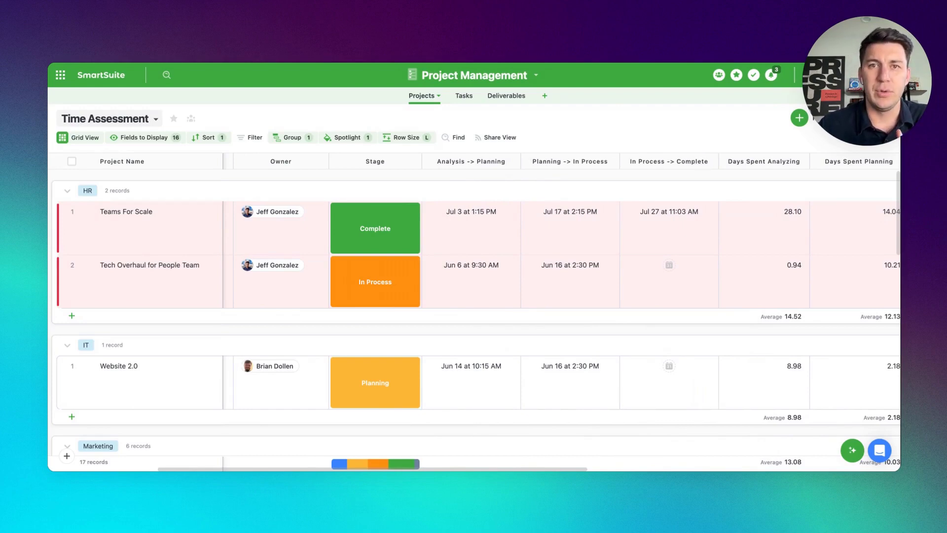
pyautogui.moveTo(510, 238)
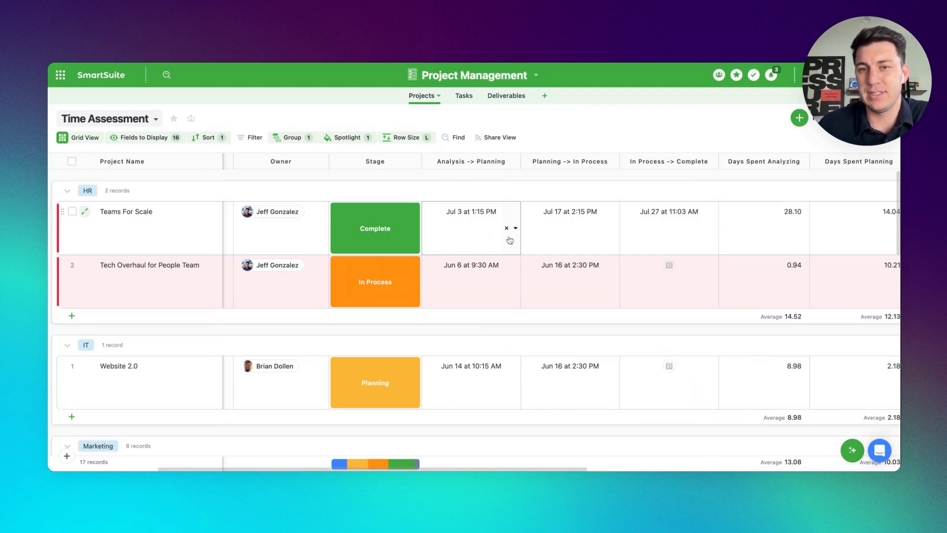
pyautogui.hscroll(5, 587, 227)
pyautogui.hscroll(5, 585, 226)
pyautogui.hscroll(4, 585, 226)
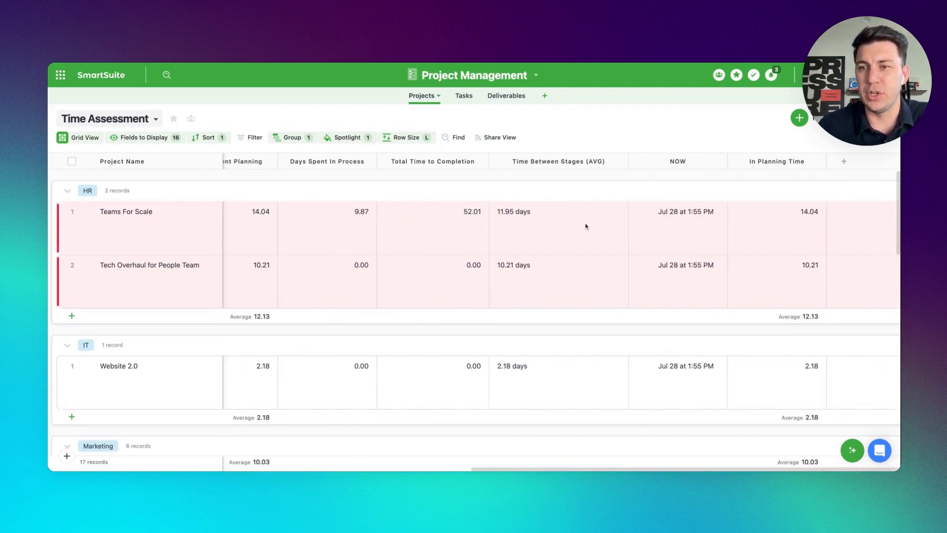
pyautogui.doubleClick(678, 162)
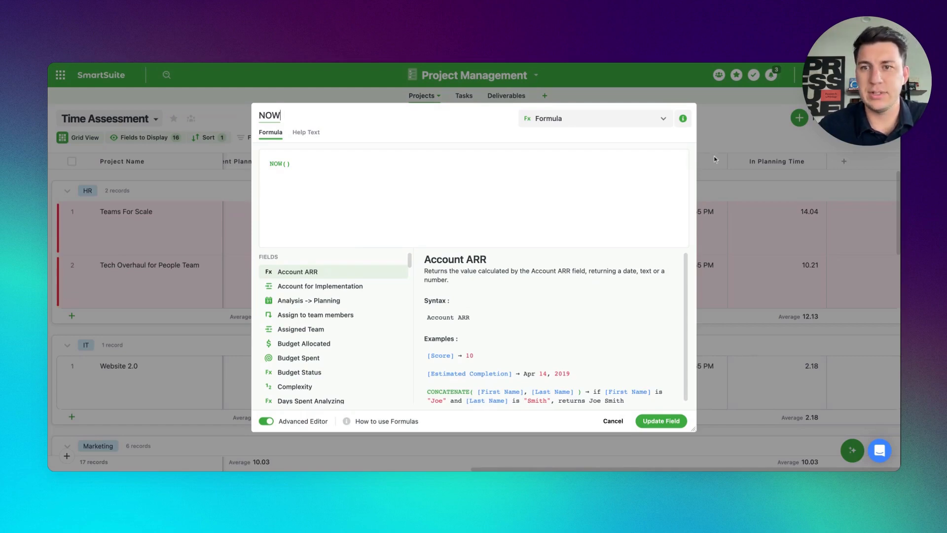
pyautogui.click(733, 146)
# Inspect the Analysis -> Planning automation's Update records action that stamps the field with NOW
pyautogui.click(498, 77)
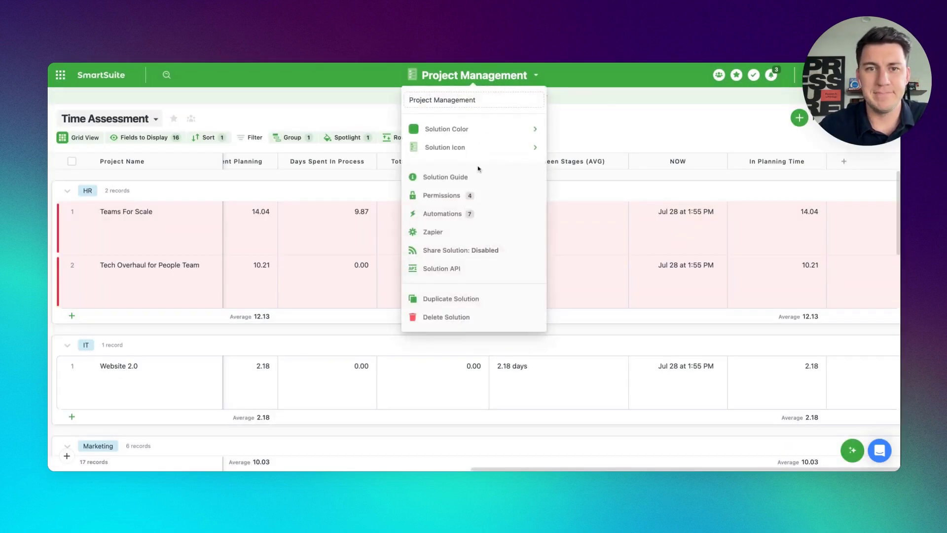
pyautogui.click(451, 215)
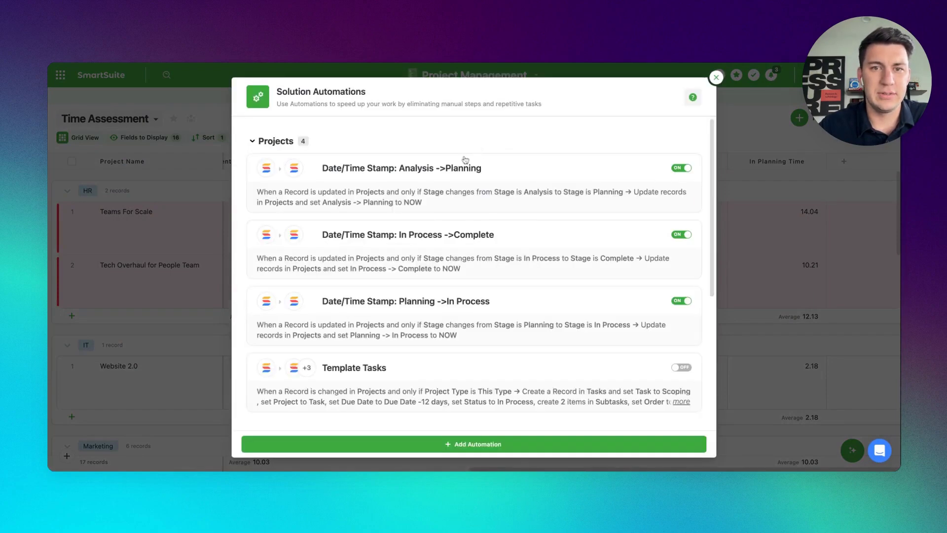
pyautogui.click(455, 174)
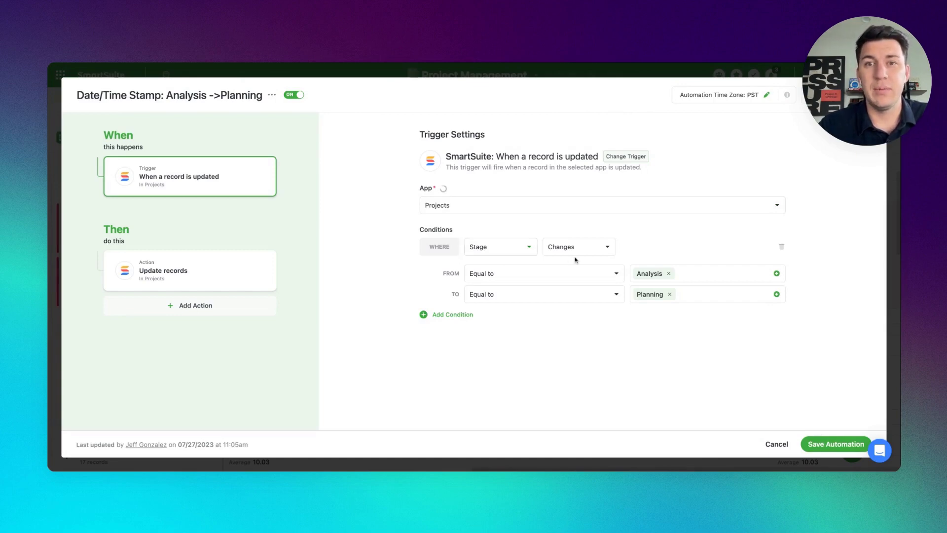
pyautogui.click(221, 281)
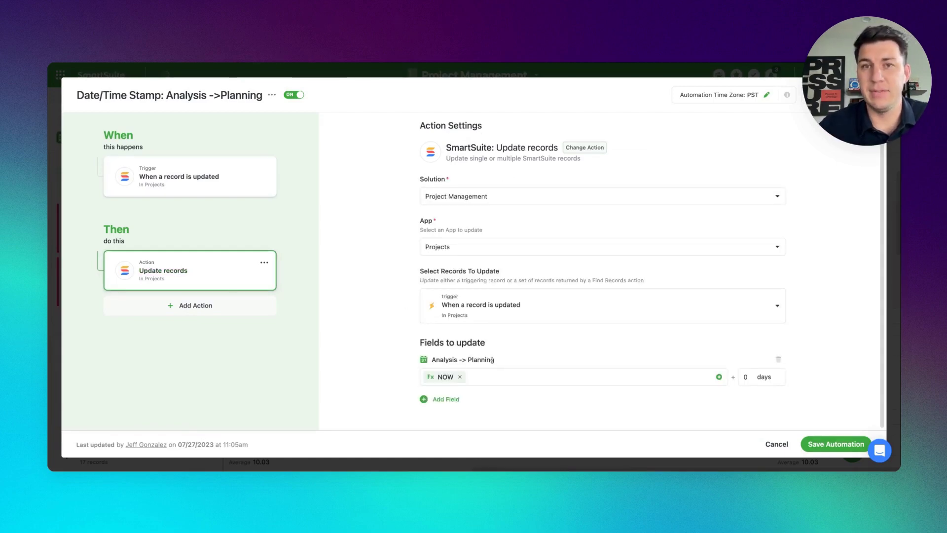
pyautogui.moveTo(473, 249)
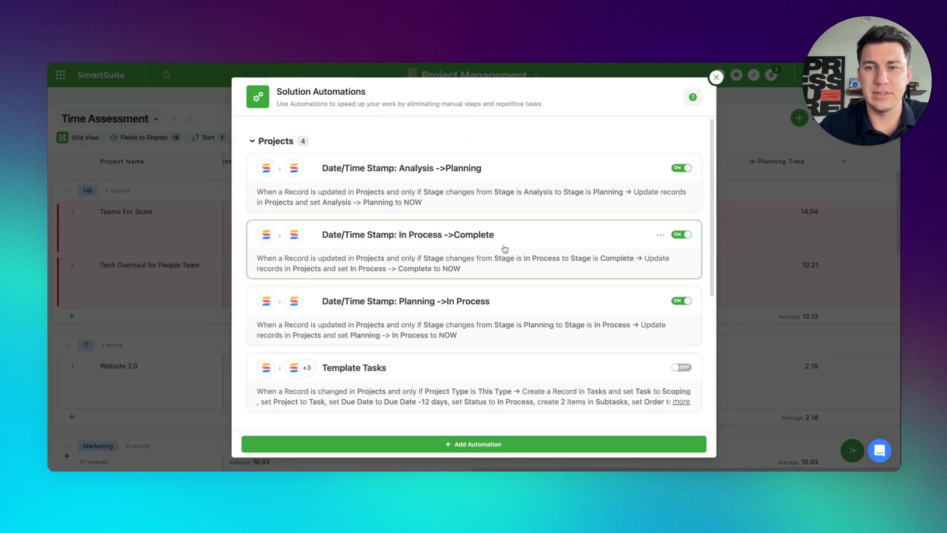
pyautogui.click(717, 77)
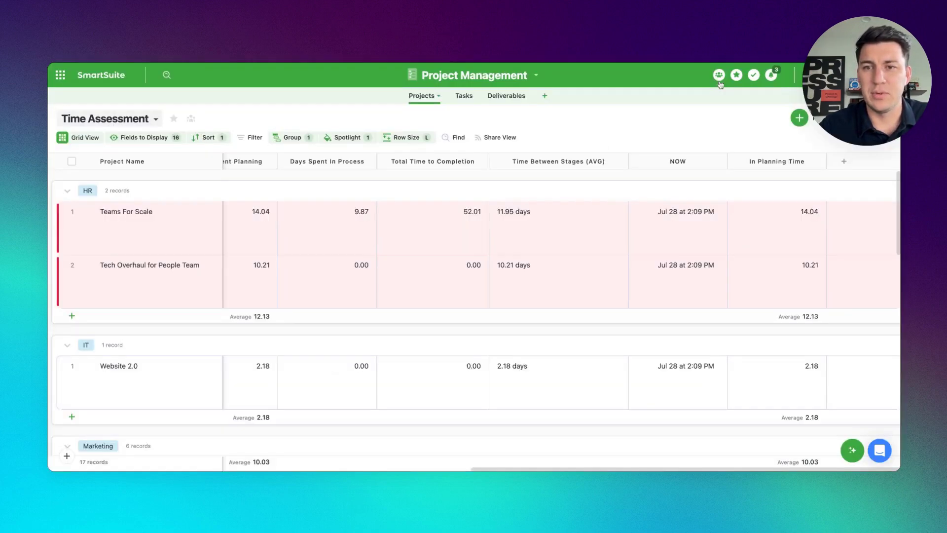
pyautogui.click(403, 231)
pyautogui.hscroll(-5, 403, 232)
pyautogui.hscroll(-5, 402, 231)
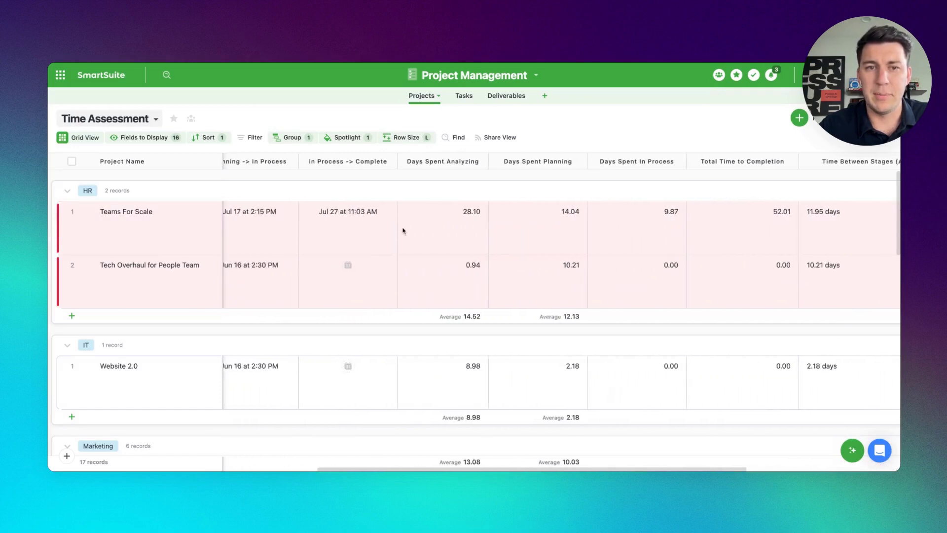
pyautogui.hscroll(-5, 403, 231)
pyautogui.hscroll(-1, 449, 209)
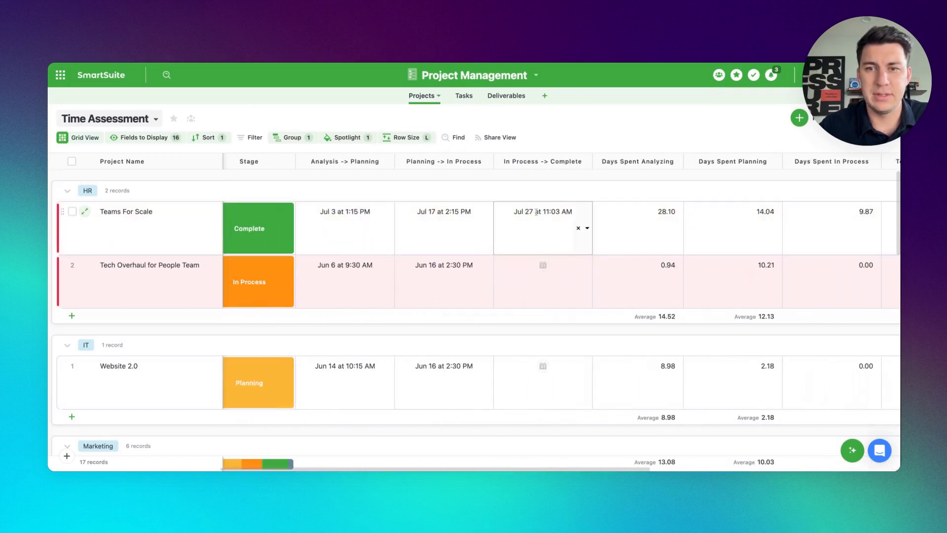
pyautogui.hscroll(3, 655, 212)
pyautogui.hscroll(3, 651, 213)
pyautogui.hscroll(2, 650, 215)
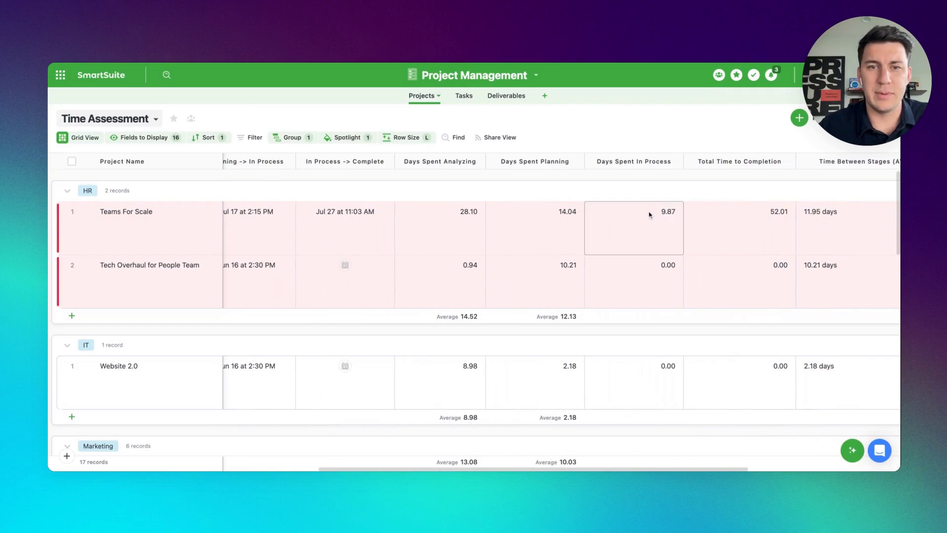
pyautogui.moveTo(539, 162)
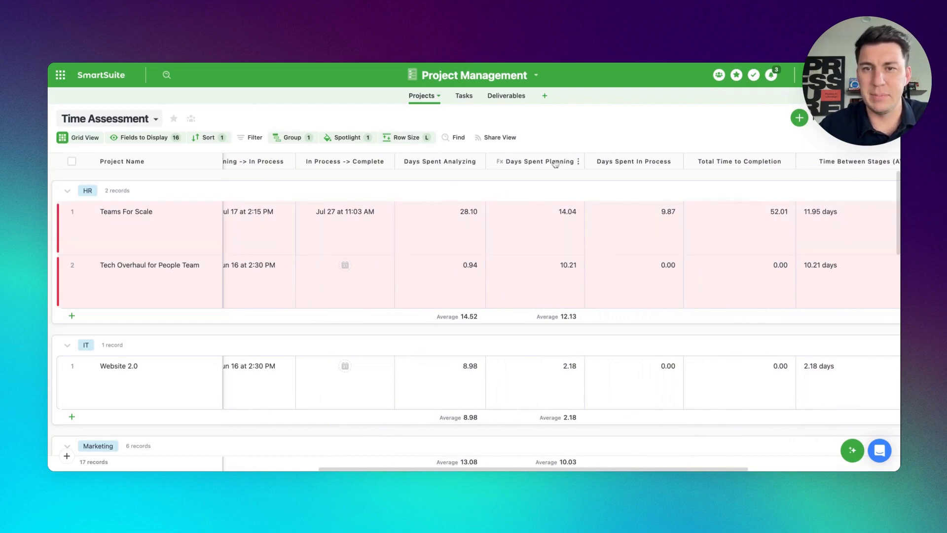
pyautogui.doubleClick(439, 162)
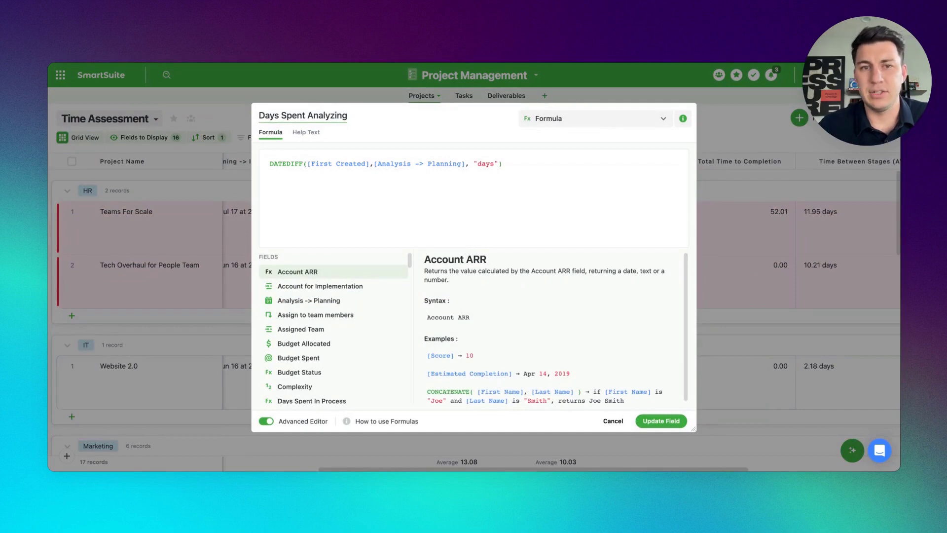
pyautogui.click(368, 164)
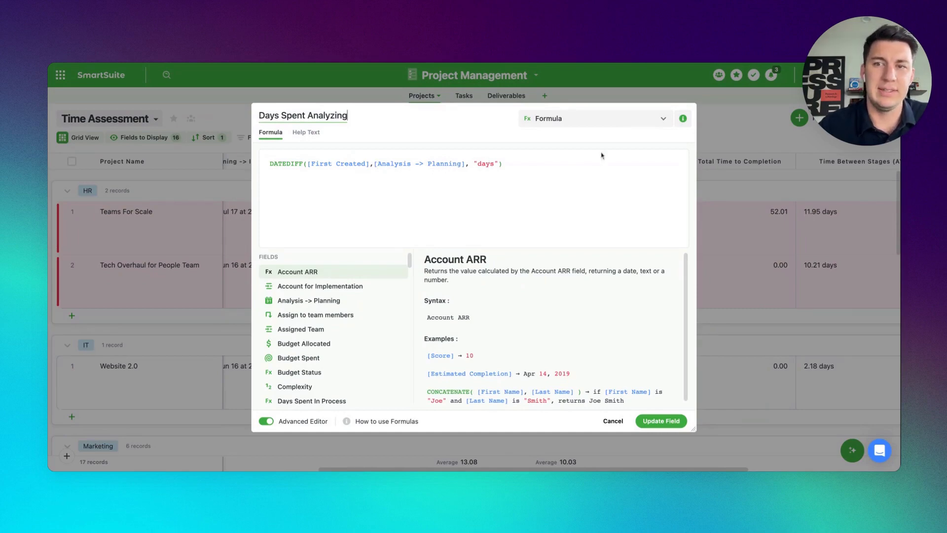
pyautogui.click(661, 420)
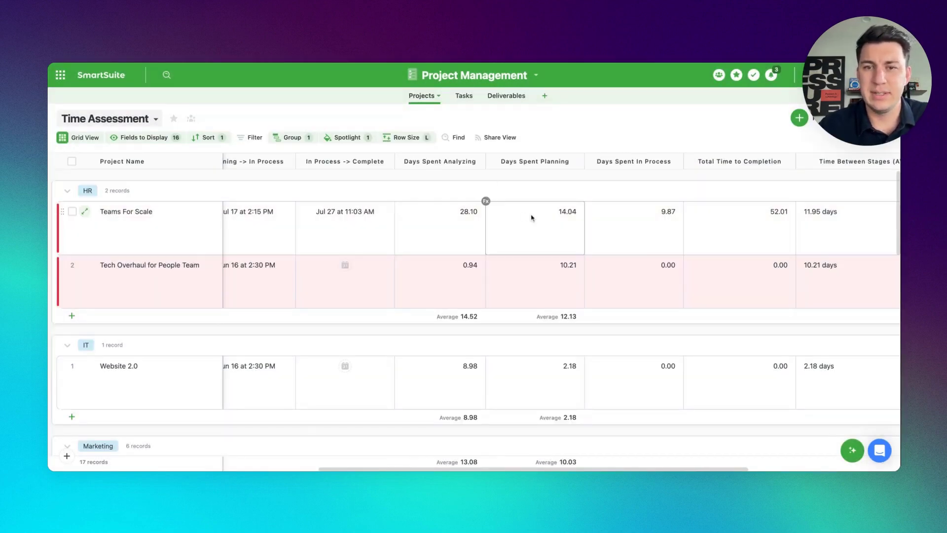
pyautogui.hscroll(1, 628, 215)
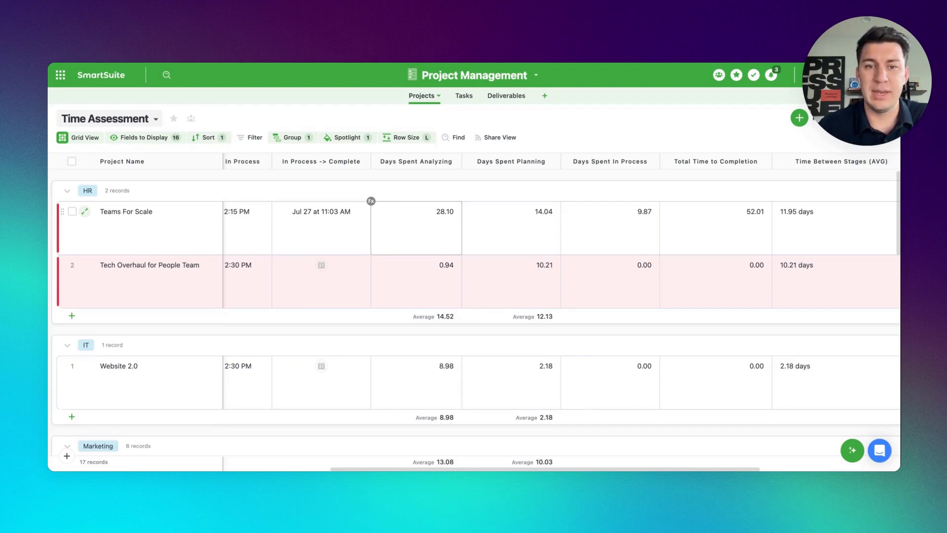
pyautogui.click(426, 317)
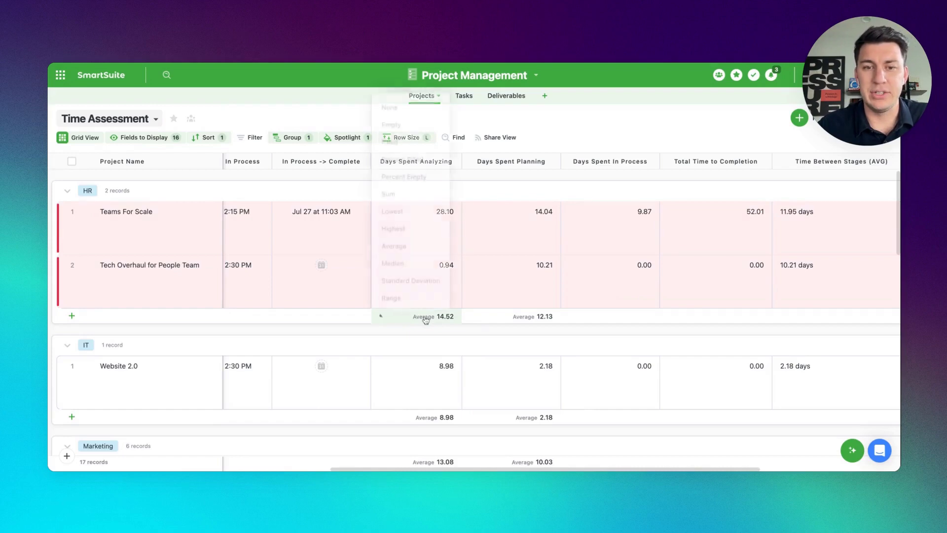
pyautogui.click(396, 162)
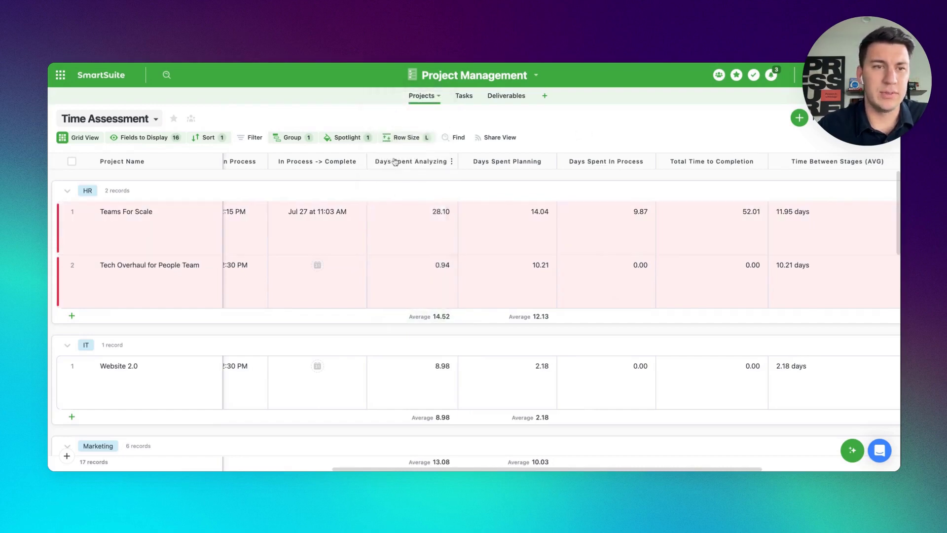
pyautogui.hscroll(5, 395, 162)
pyautogui.hscroll(-5, 444, 296)
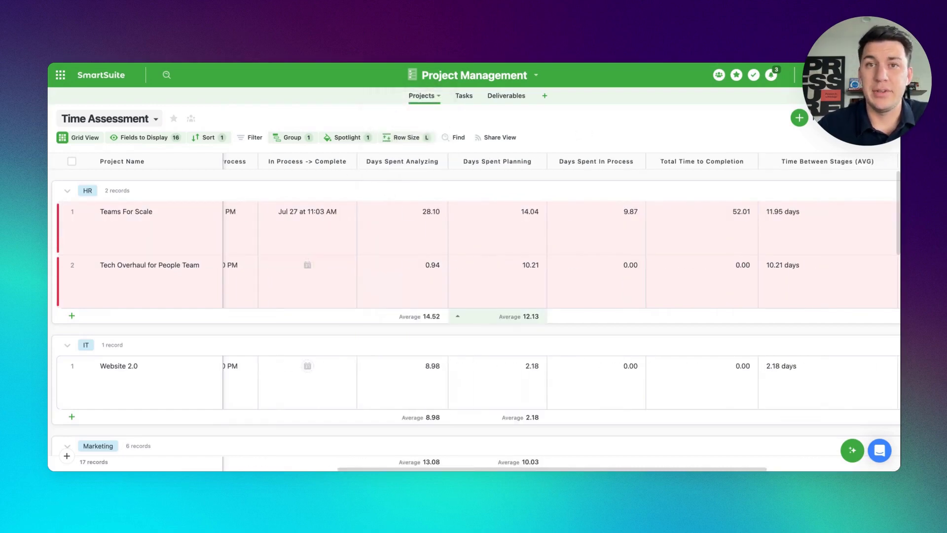